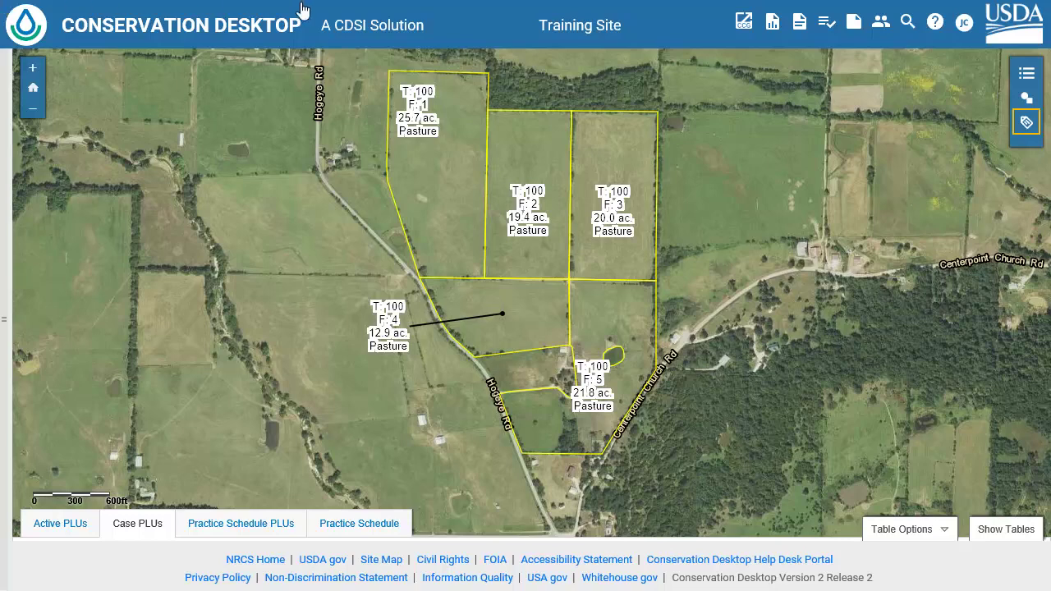
Step: In Map Label Tools, create annotation layers 'Existing Structures', 'Resource Inventory' and 'Concerns'
{"action": "left_click", "coordinate": [1027, 124]}
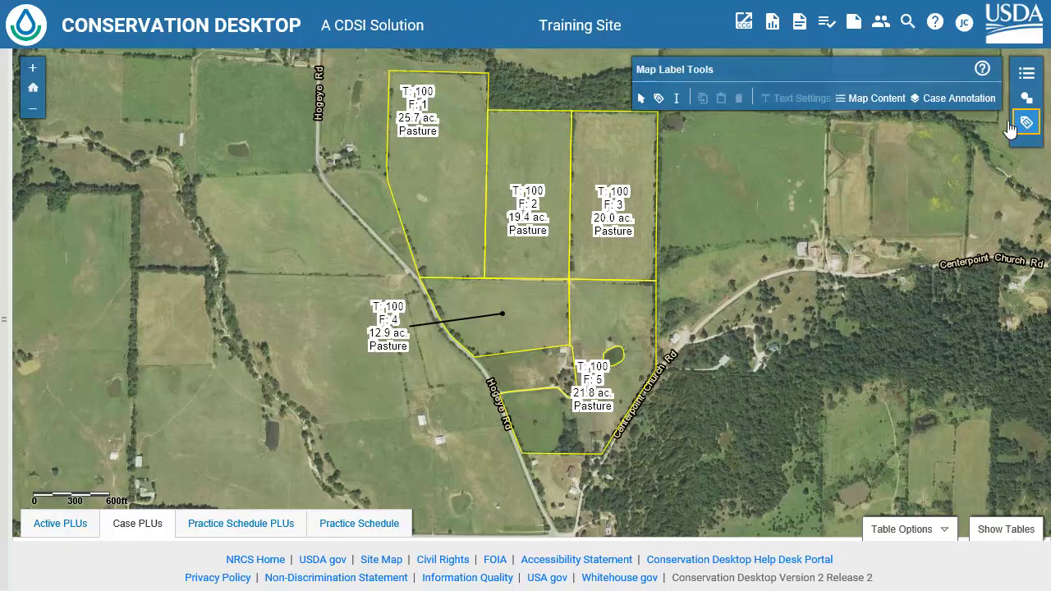
{"action": "left_click", "coordinate": [930, 100]}
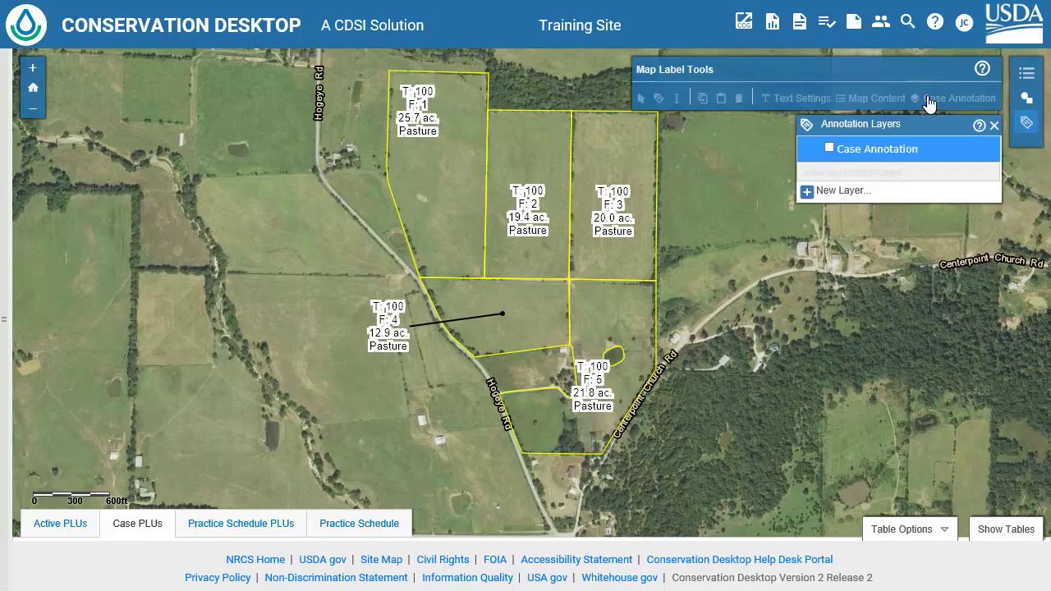
{"action": "left_click", "coordinate": [842, 190]}
{"action": "type", "text": "Existing St"}
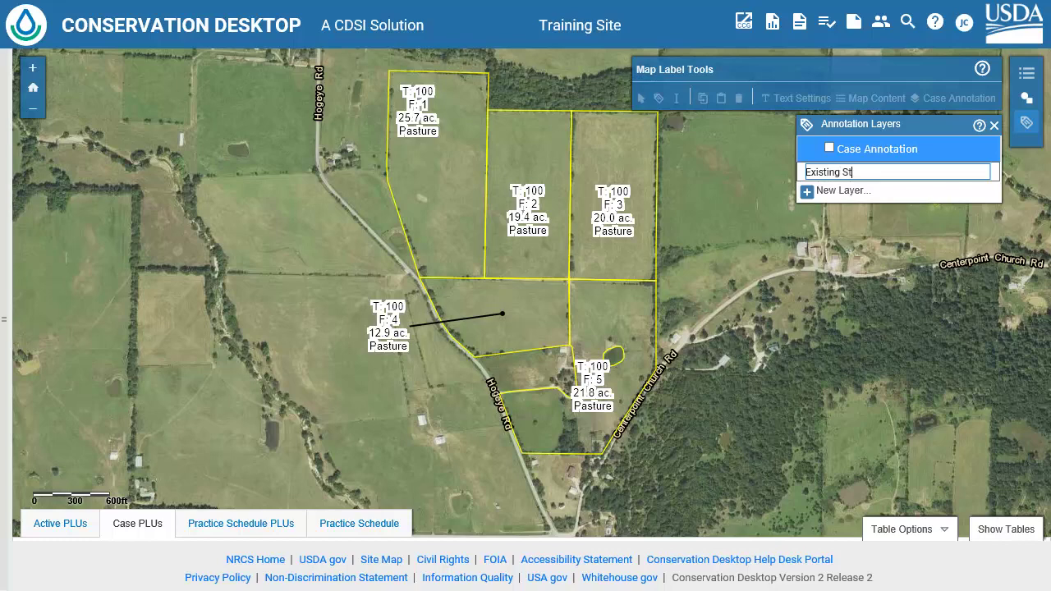
{"action": "type", "text": "ructures"}
{"action": "key", "text": "Return"}
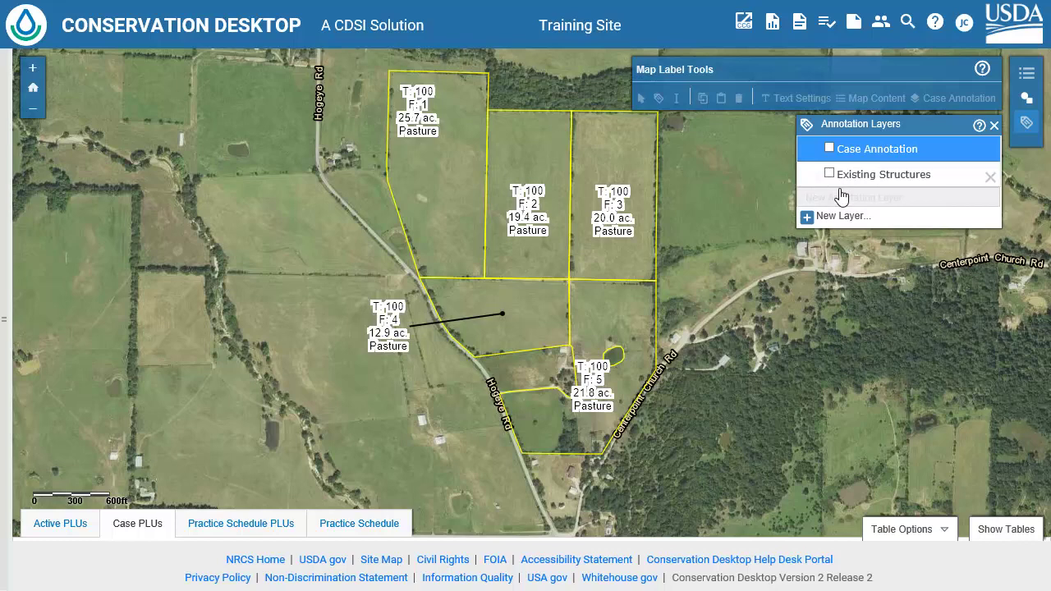
{"action": "left_click", "coordinate": [846, 217]}
{"action": "type", "text": "Resource Inve"}
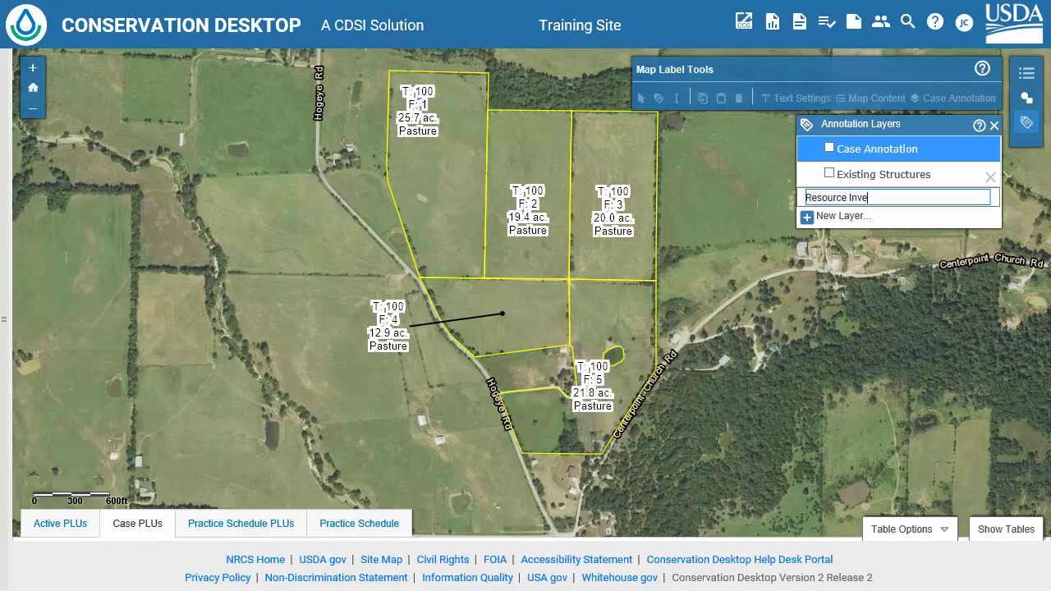
{"action": "type", "text": "ntory"}
{"action": "key", "text": "Return"}
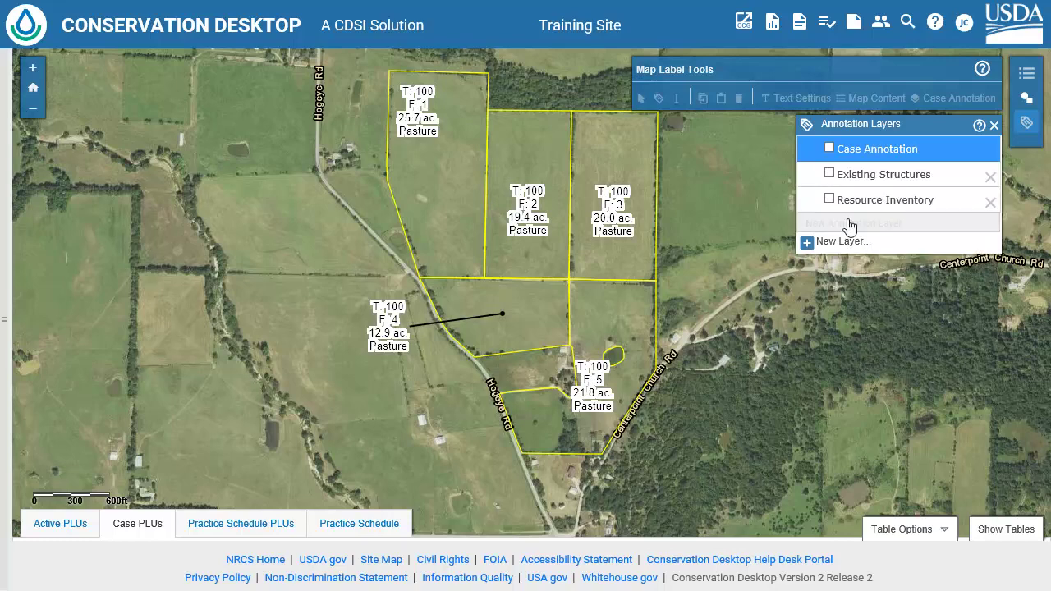
{"action": "left_click", "coordinate": [850, 241]}
{"action": "type", "text": "Concerns"}
{"action": "key", "text": "Return"}
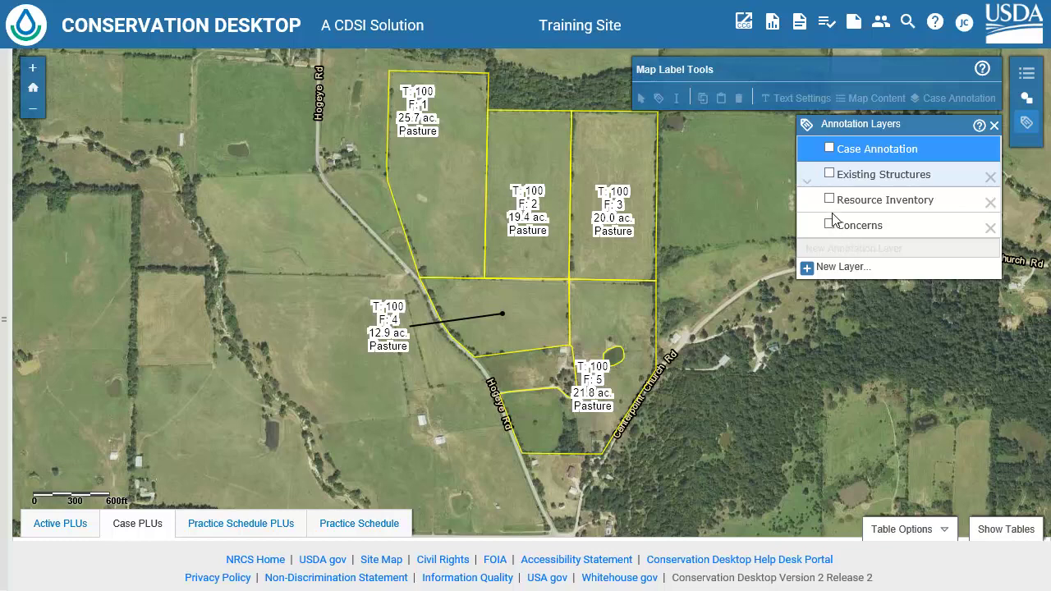
Step: Make all three layers visible and set Existing Structures as the active layer
{"action": "left_click", "coordinate": [829, 175]}
{"action": "left_click", "coordinate": [830, 200]}
{"action": "left_click", "coordinate": [829, 226]}
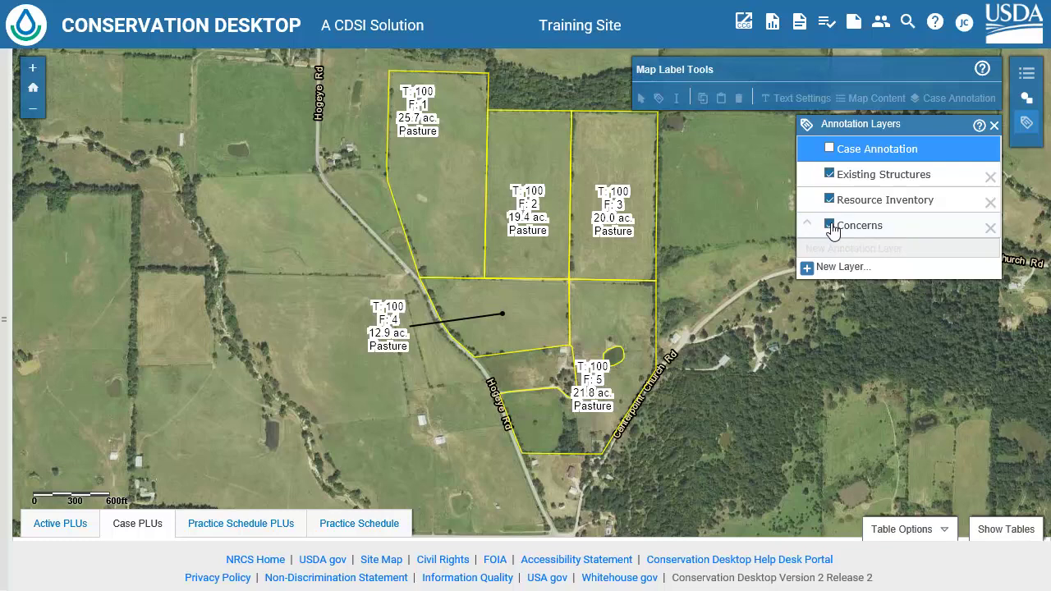
{"action": "left_click", "coordinate": [895, 181]}
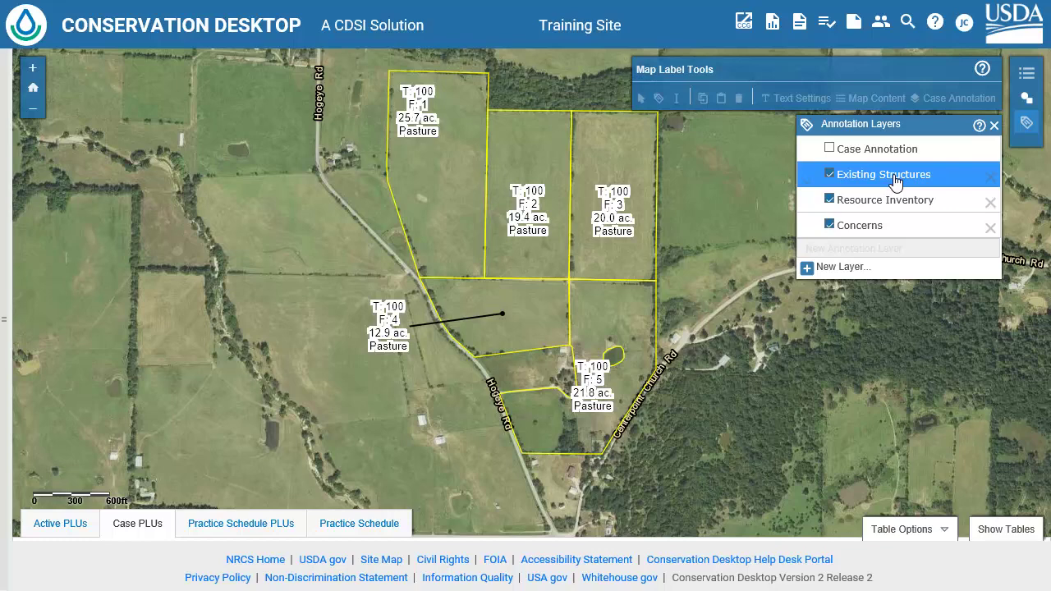
{"action": "left_click", "coordinate": [993, 126]}
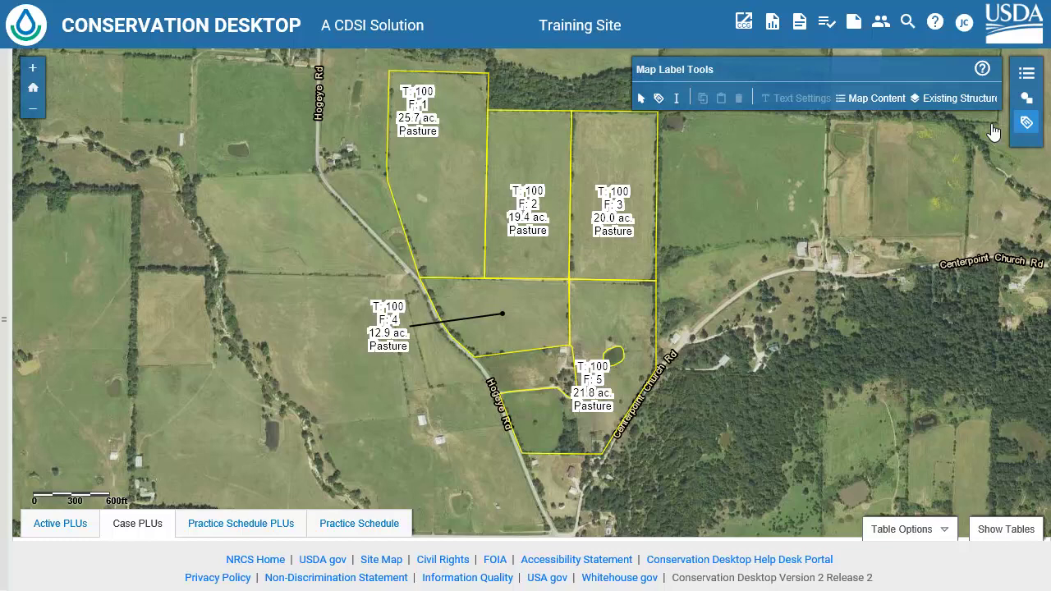
Step: Add a 'Well 4 inch 200GPM' callout at the well in field 5
{"action": "left_click", "coordinate": [676, 98]}
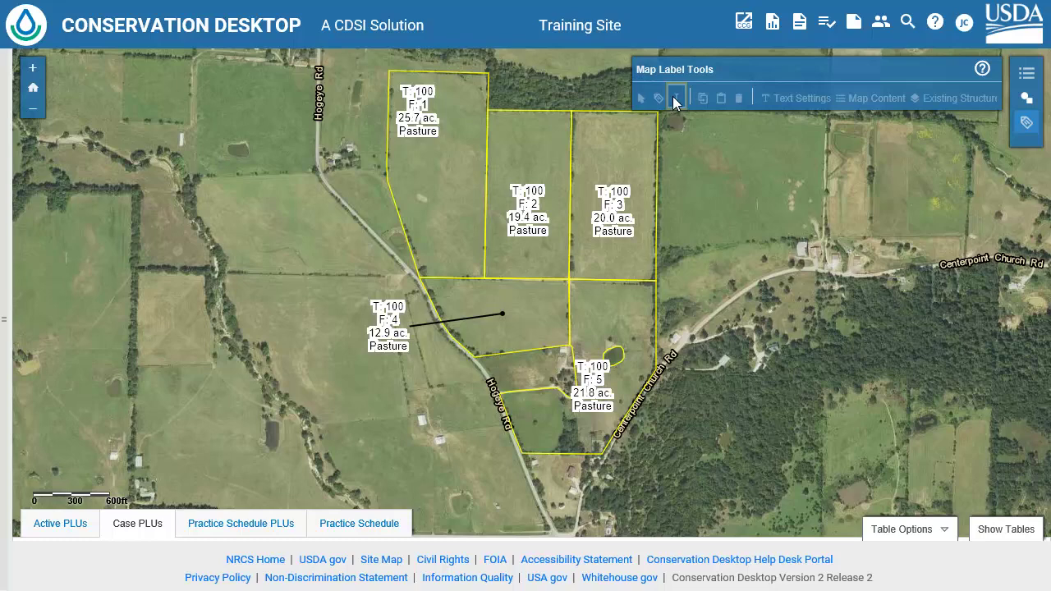
{"action": "left_click", "coordinate": [564, 235]}
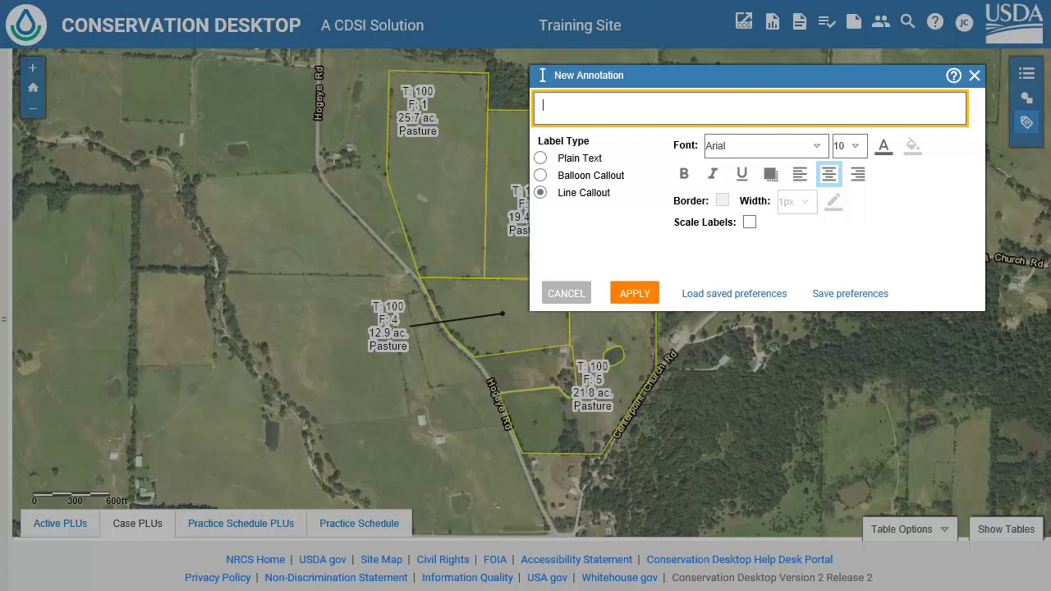
{"action": "type", "text": "Well 4 inch 200GPM"}
{"action": "left_click", "coordinate": [638, 295]}
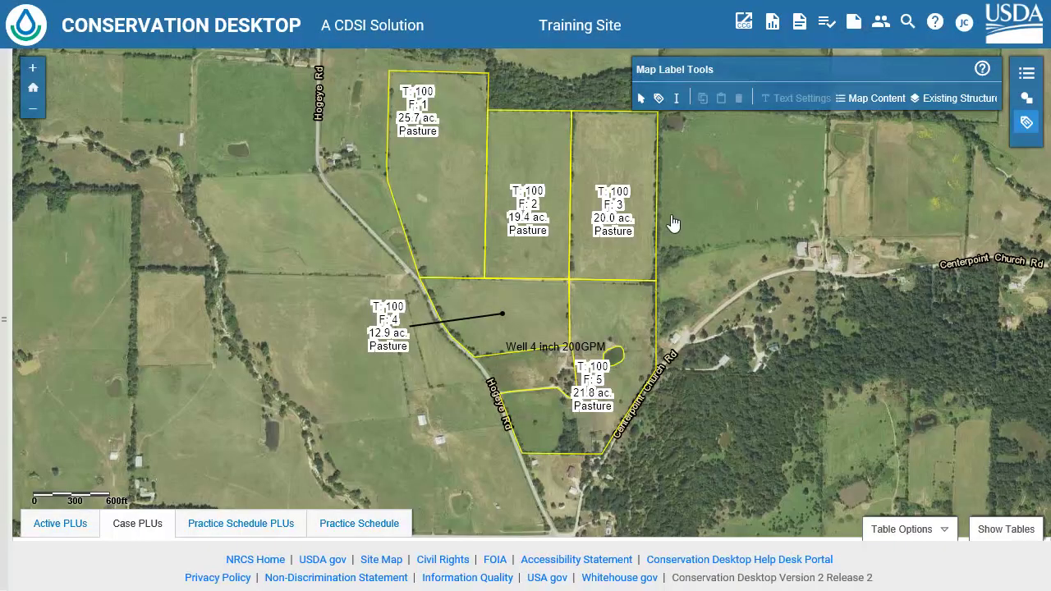
Step: Add an 'Existing fence 3 wire barbed' callout at field 5's eastern fence
{"action": "left_click", "coordinate": [674, 100]}
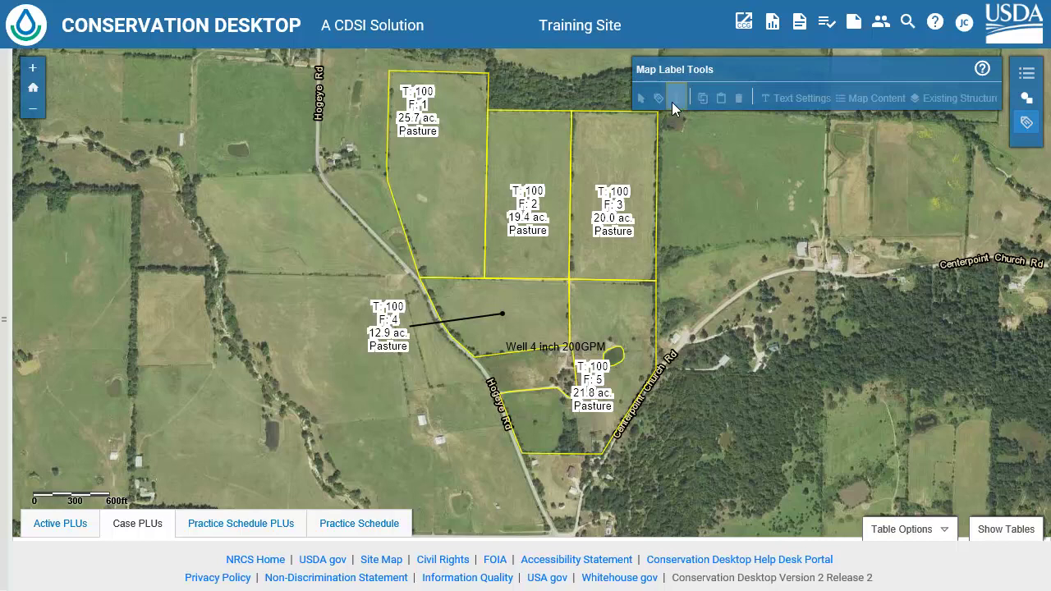
{"action": "left_click", "coordinate": [638, 340]}
{"action": "type", "text": "Existing fence 3 wire barbed"}
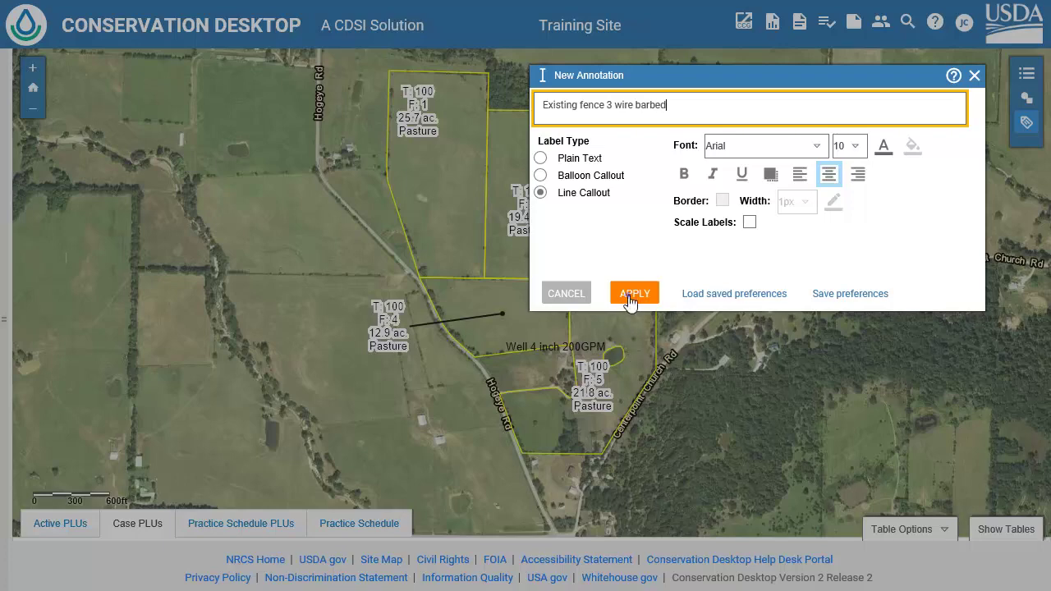
{"action": "left_click", "coordinate": [634, 294]}
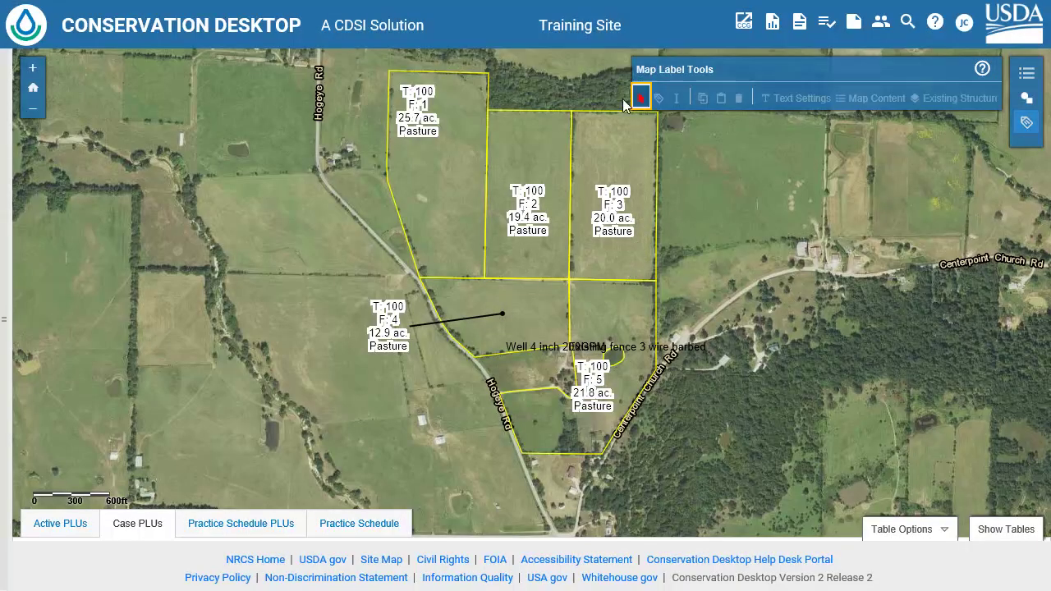
Step: Drag the well label west toward Hogeye Rd and the fence label east past Centerpoint Church Rd
{"action": "left_click", "coordinate": [549, 345]}
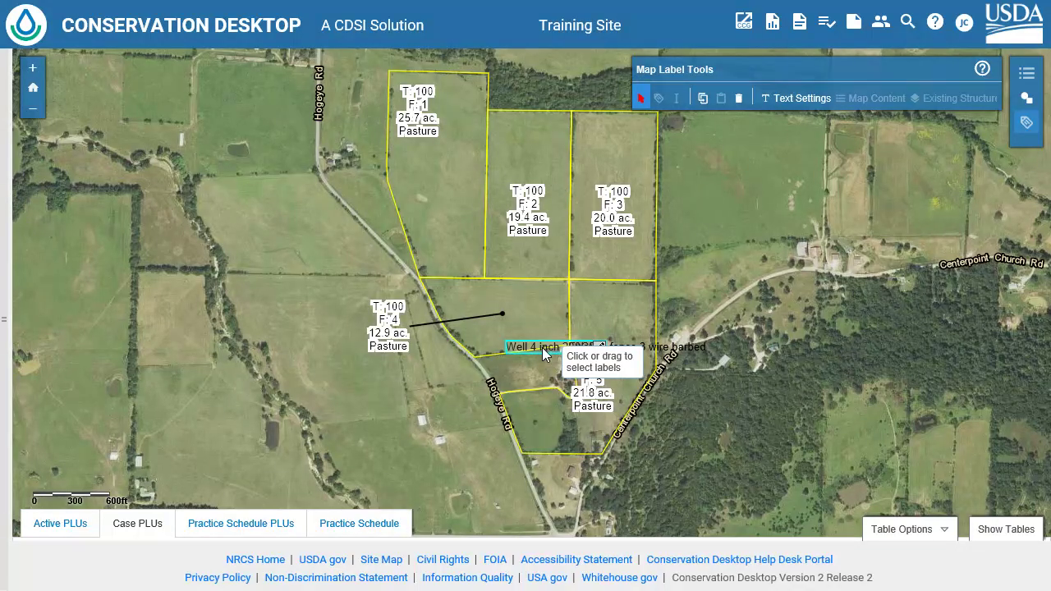
{"action": "left_click_drag", "start_coordinate": [542, 347], "coordinate": [405, 376]}
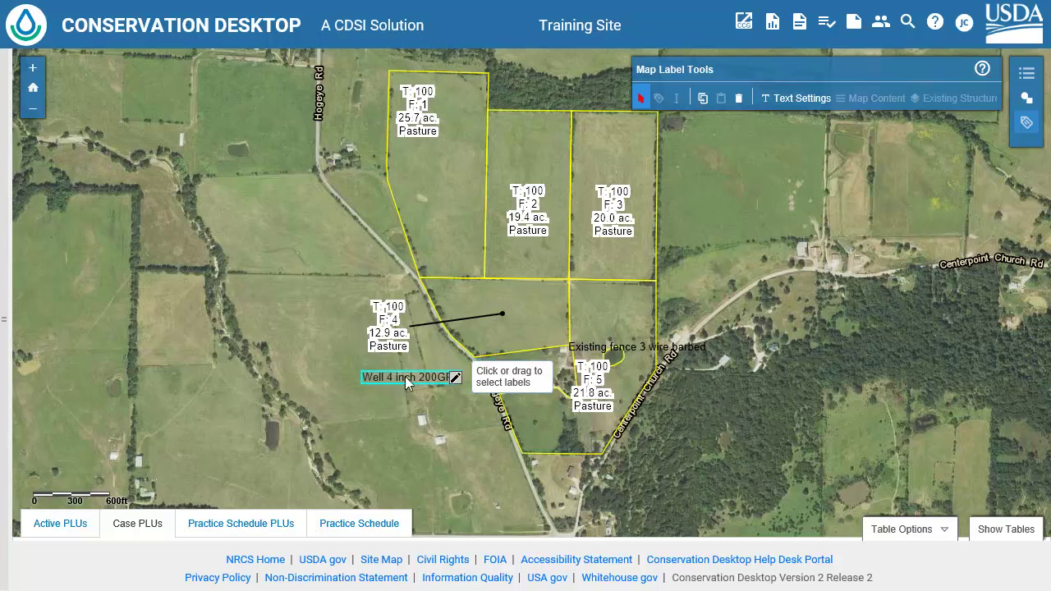
{"action": "left_click", "coordinate": [646, 347]}
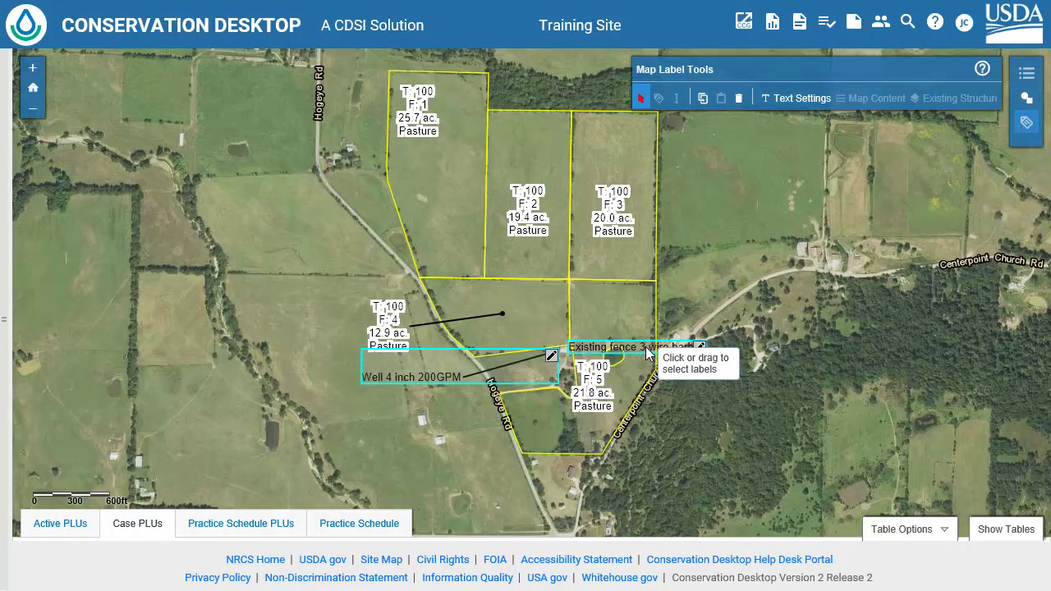
{"action": "left_click_drag", "start_coordinate": [664, 351], "coordinate": [783, 347]}
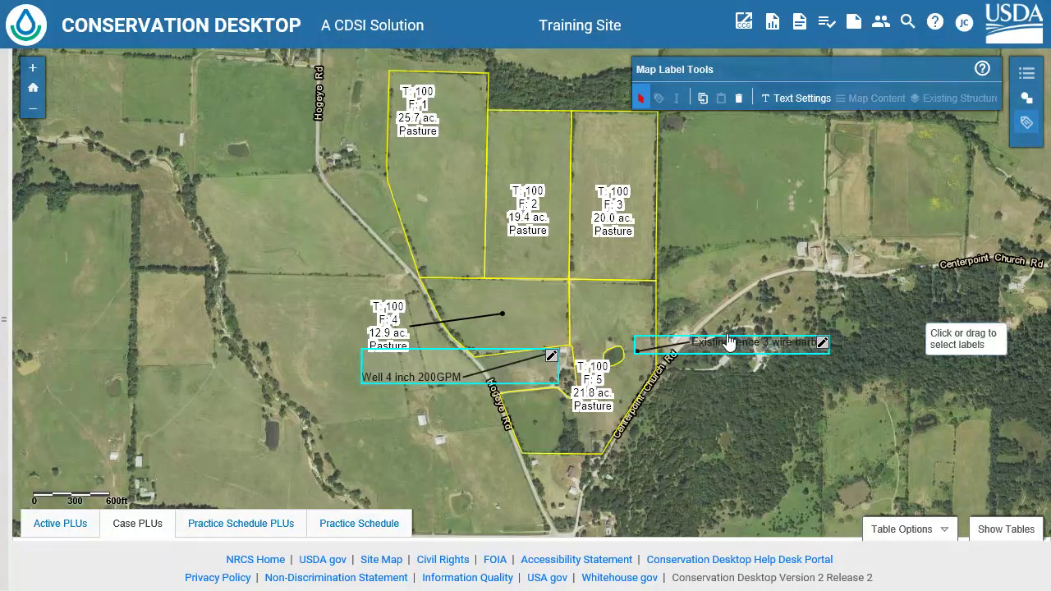
{"action": "left_click", "coordinate": [641, 99]}
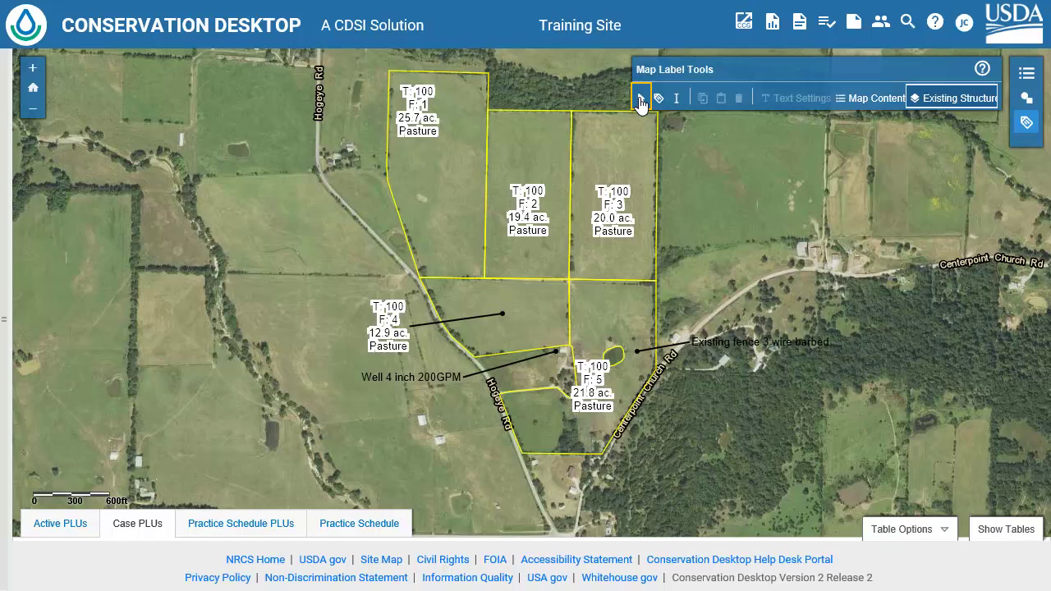
Step: Make Resource Inventory active and add a grey-backed plain-text 'PCS=28' label to field 1
{"action": "left_click", "coordinate": [957, 100]}
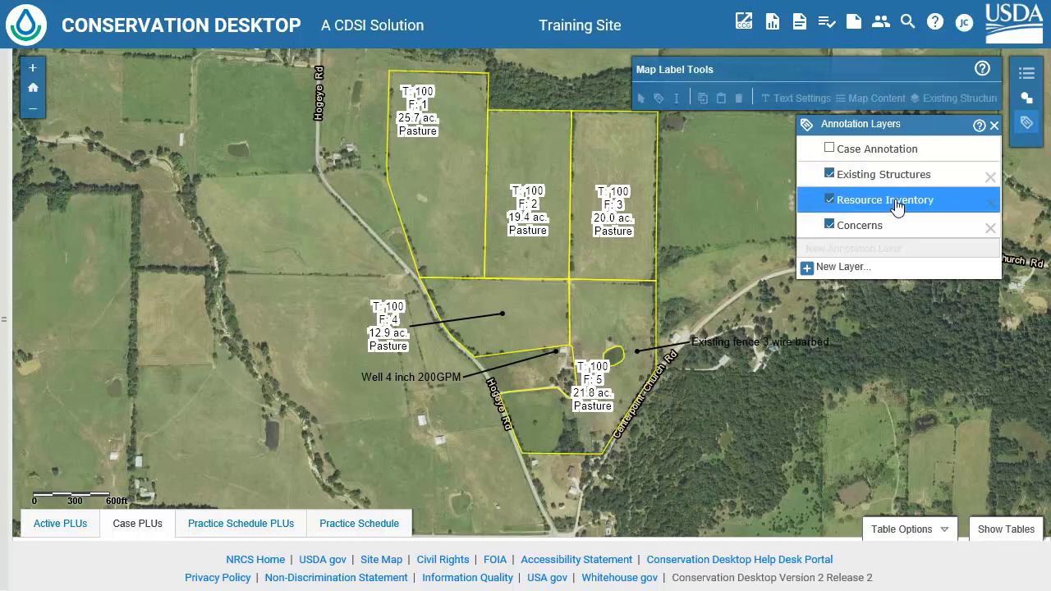
{"action": "left_click", "coordinate": [995, 126]}
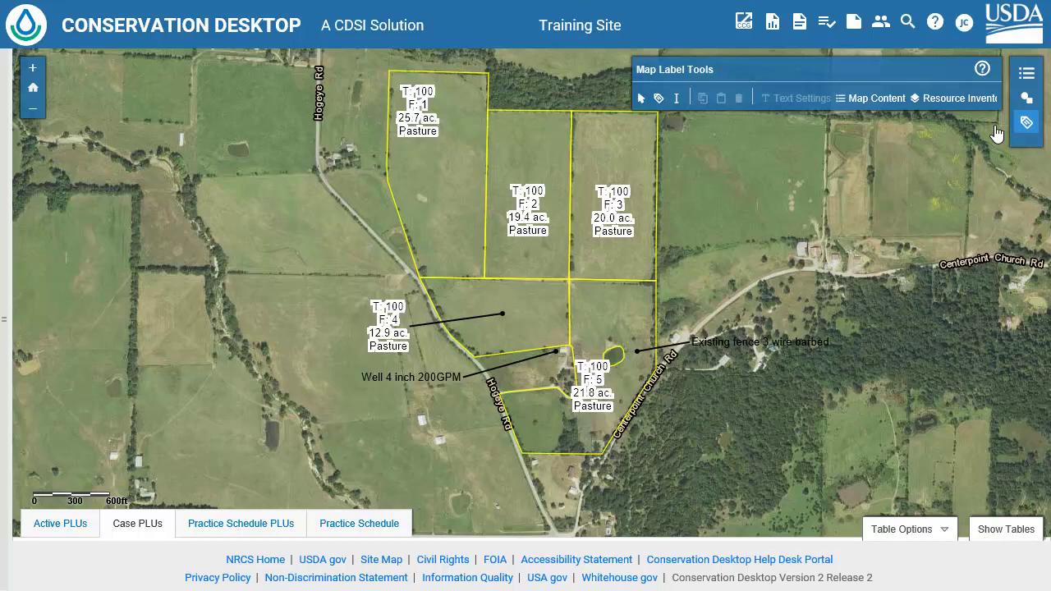
{"action": "left_click", "coordinate": [677, 97]}
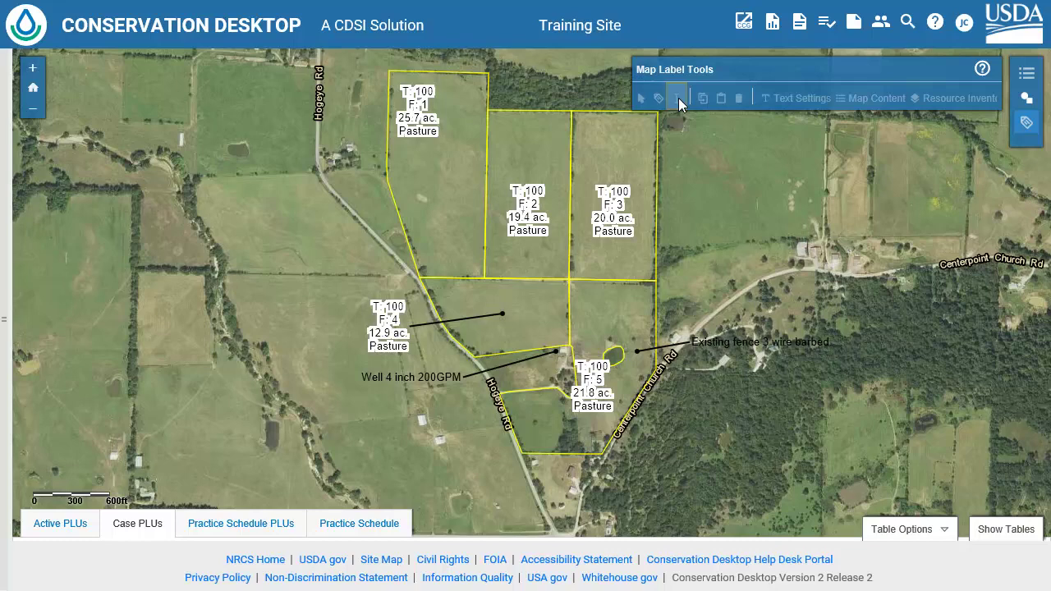
{"action": "left_click", "coordinate": [424, 181]}
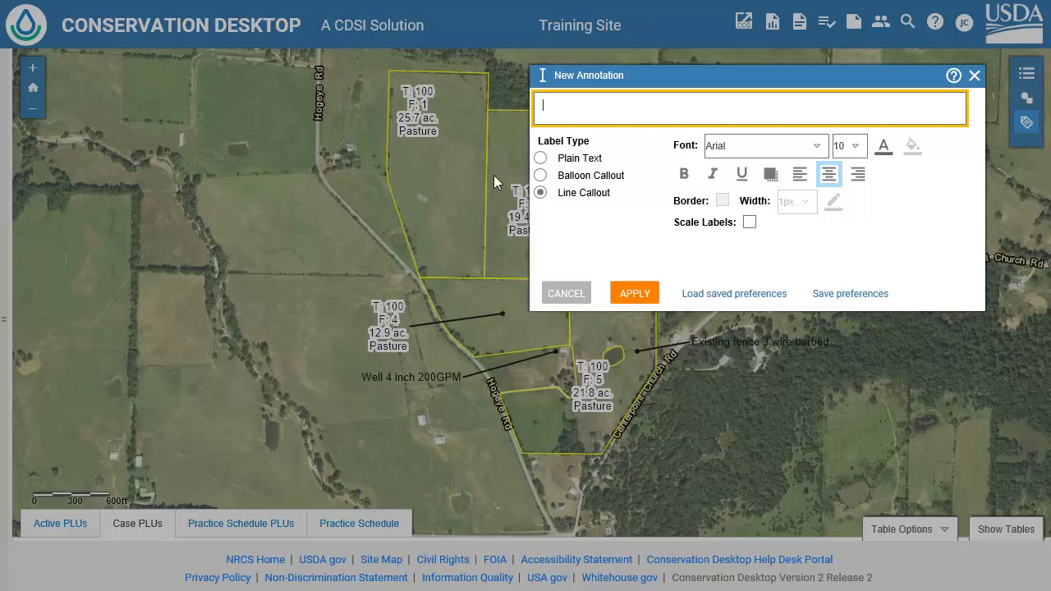
{"action": "left_click", "coordinate": [540, 158]}
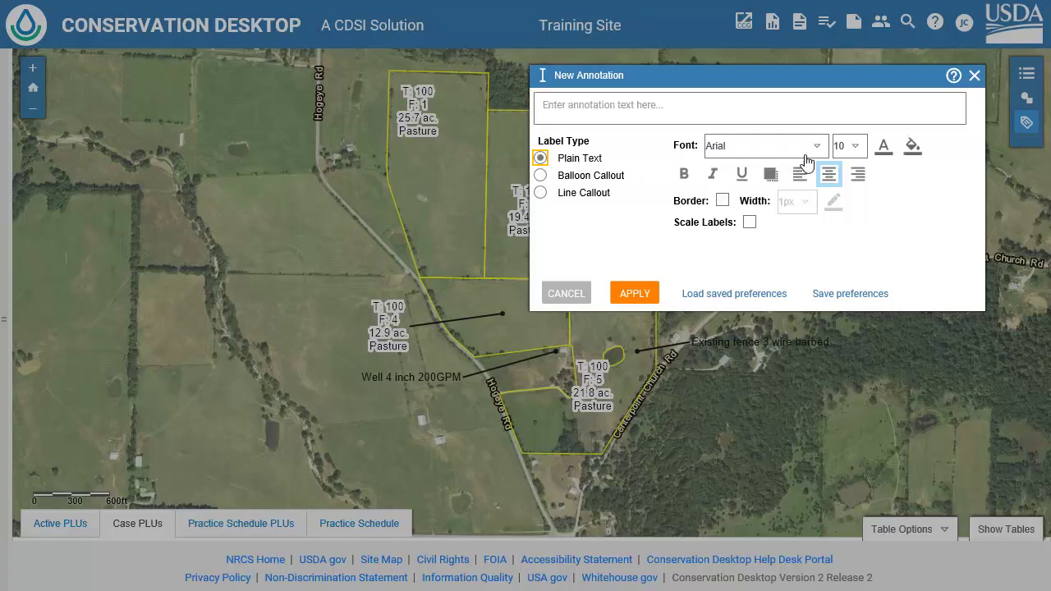
{"action": "left_click", "coordinate": [912, 148]}
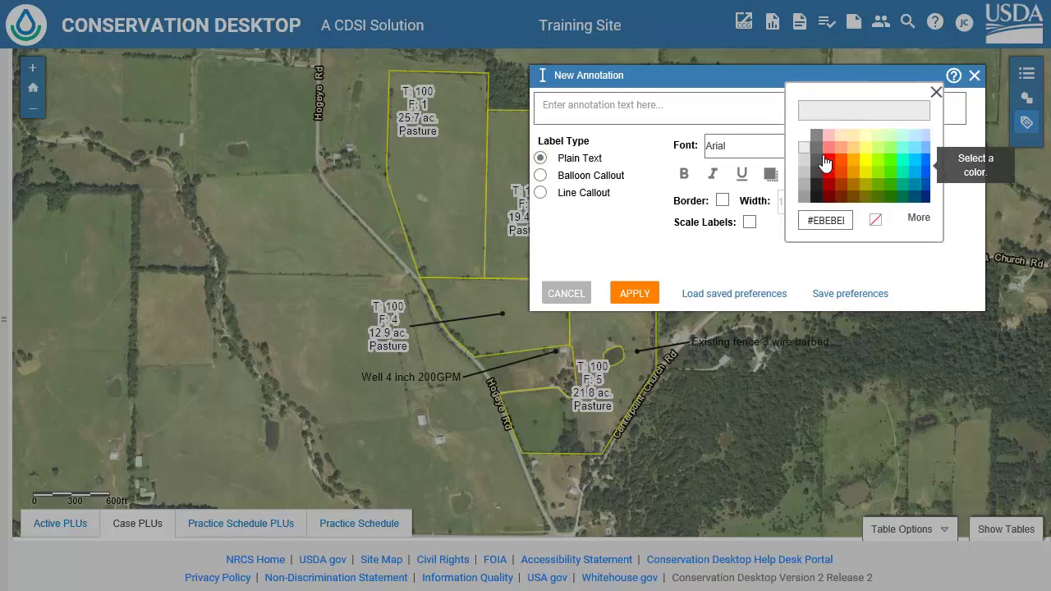
{"action": "left_click", "coordinate": [804, 179]}
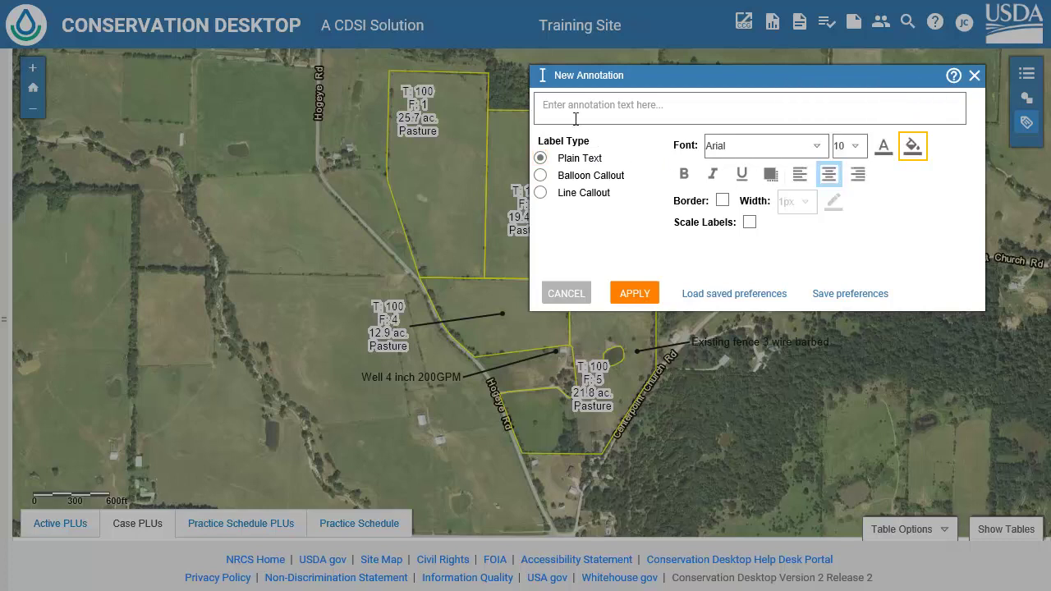
{"action": "left_click", "coordinate": [572, 106]}
{"action": "type", "text": "PCS=28"}
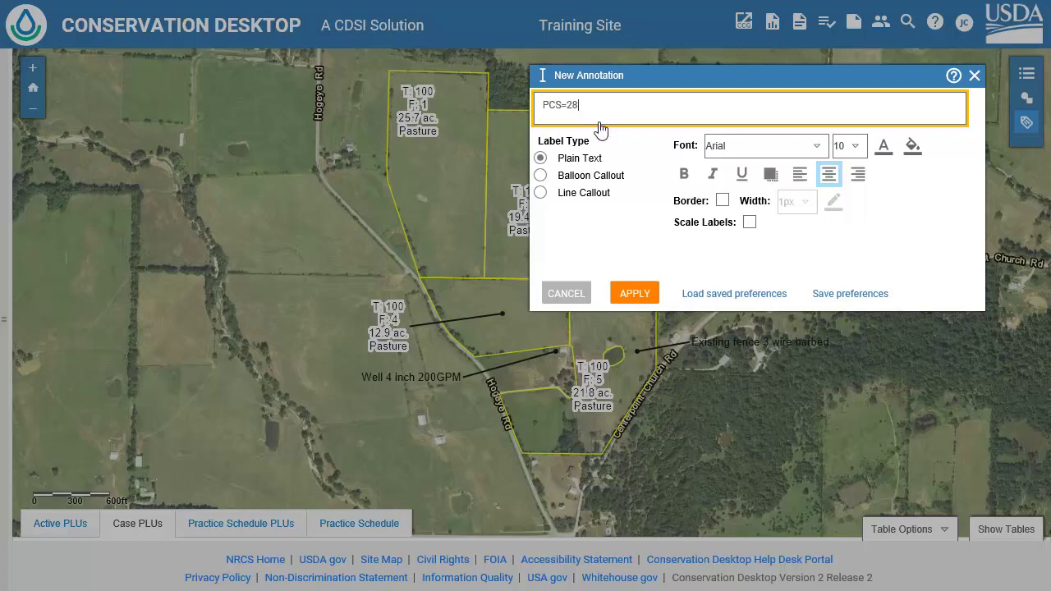
{"action": "left_click", "coordinate": [630, 296]}
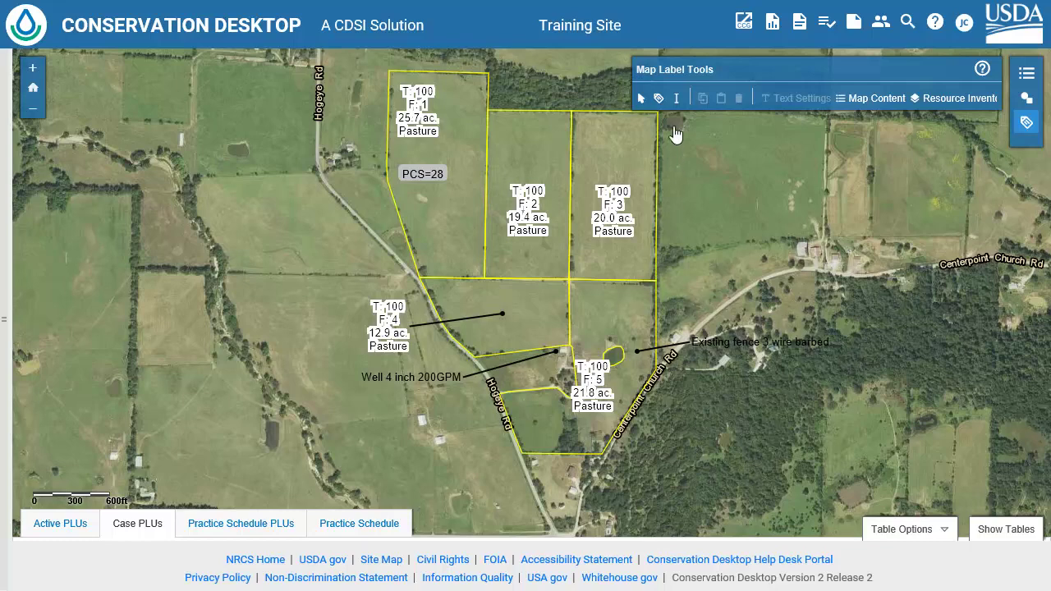
Step: Add plain-text labels 'PCS=28' to field 2 and 'PCS=22' to field 3
{"action": "left_click", "coordinate": [676, 97]}
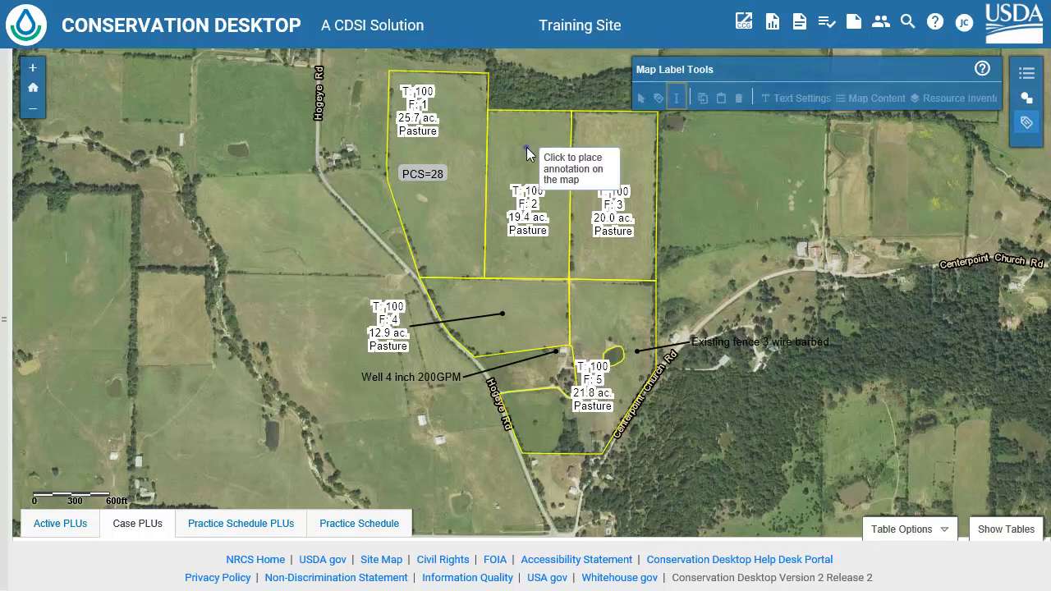
{"action": "left_click", "coordinate": [526, 147]}
{"action": "type", "text": "PCS=28"}
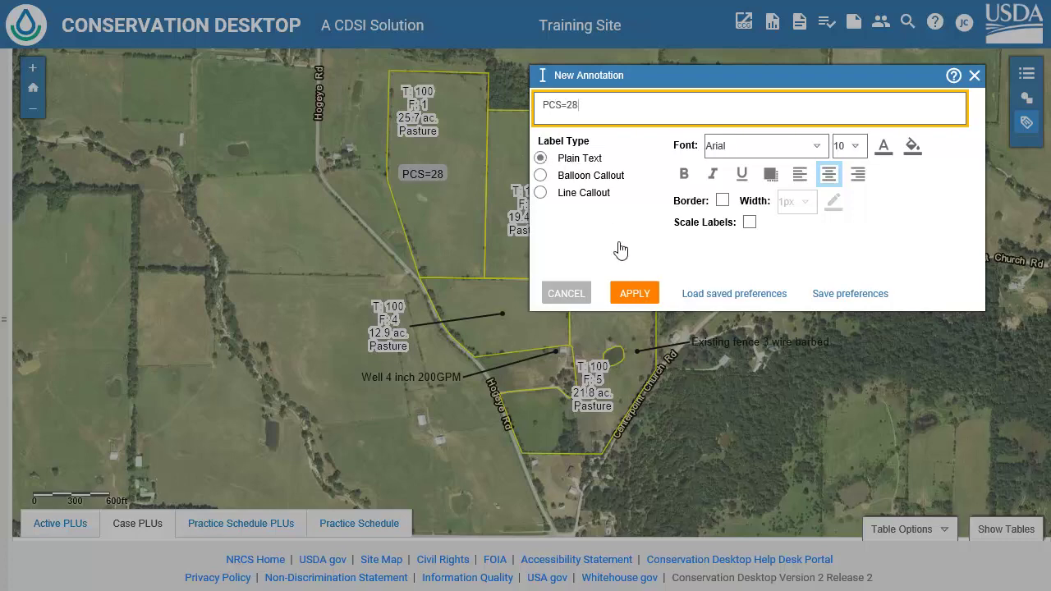
{"action": "left_click", "coordinate": [634, 293]}
{"action": "left_click", "coordinate": [676, 98]}
{"action": "left_click", "coordinate": [600, 151]}
{"action": "type", "text": "PCS=22"}
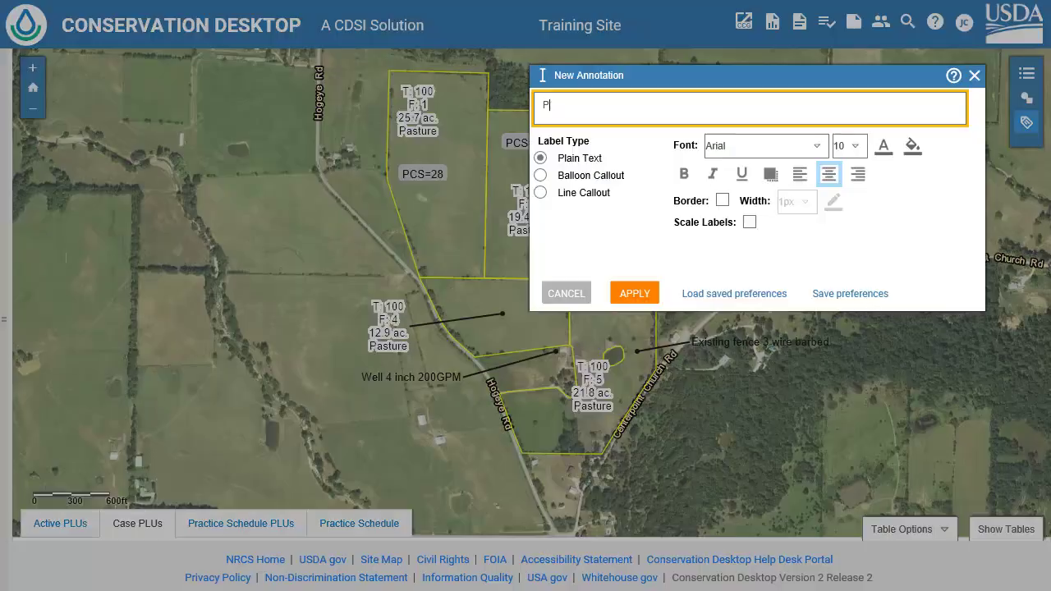
{"action": "left_click", "coordinate": [638, 295]}
{"action": "left_click", "coordinate": [938, 99]}
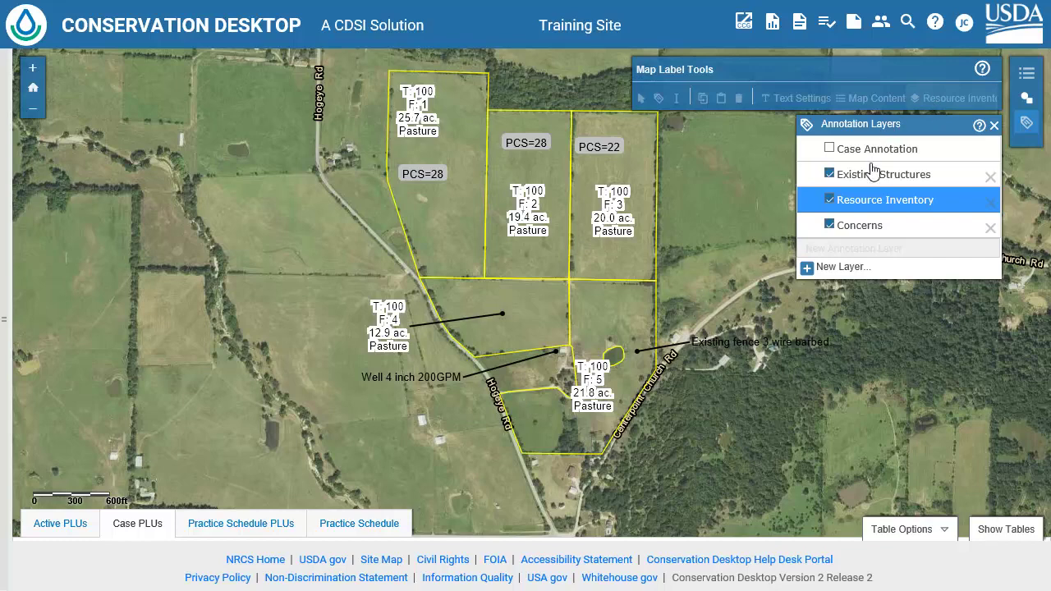
Step: Make Concerns active and add a grey balloon callout 'Heavily used area, bare soil' above field 5
{"action": "left_click", "coordinate": [901, 225]}
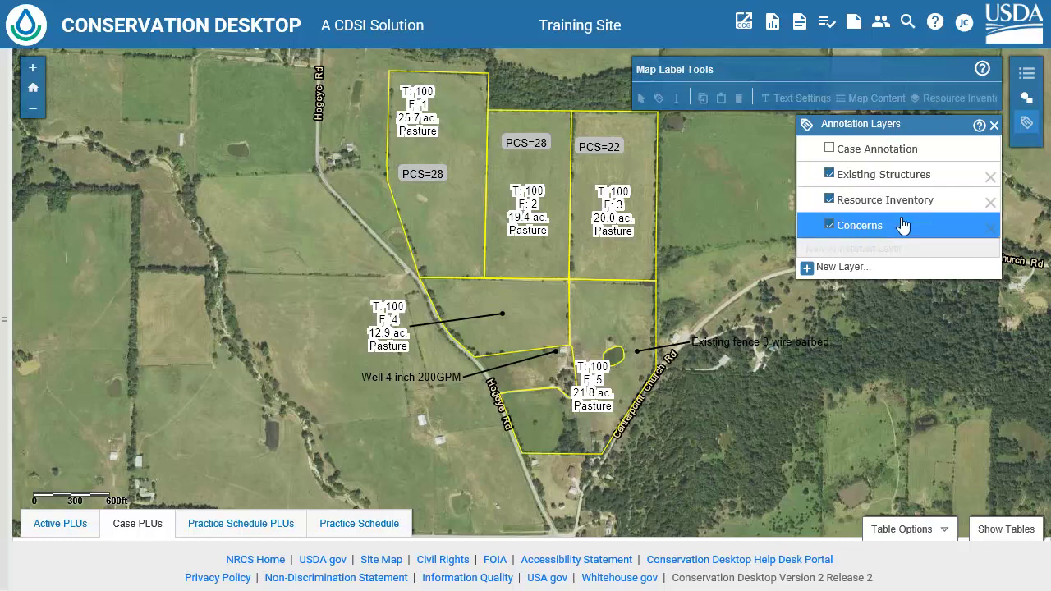
{"action": "left_click", "coordinate": [993, 125]}
{"action": "left_click", "coordinate": [677, 98]}
{"action": "left_click", "coordinate": [615, 337]}
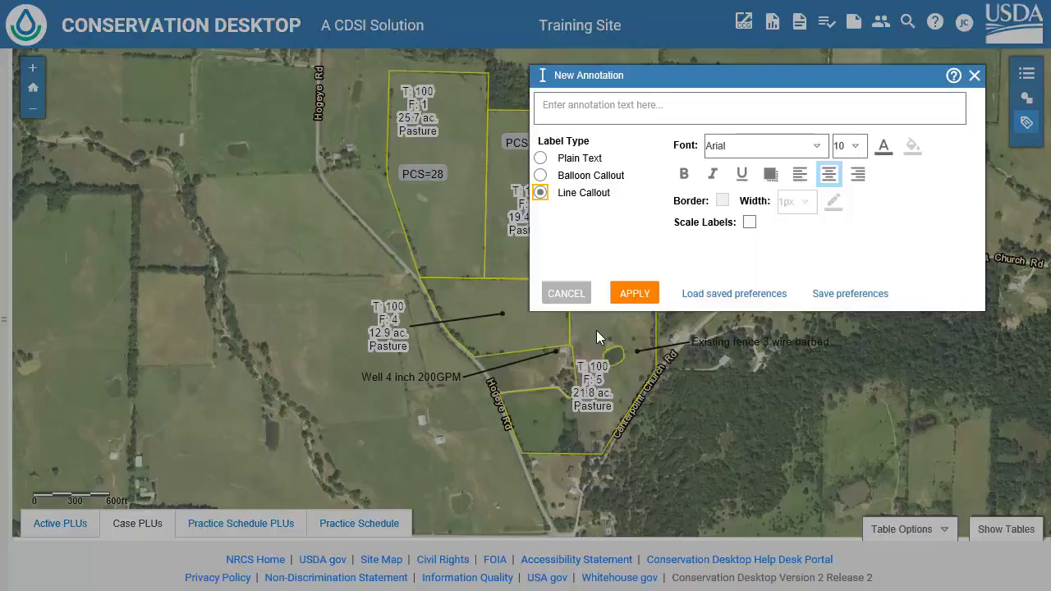
{"action": "left_click", "coordinate": [541, 175]}
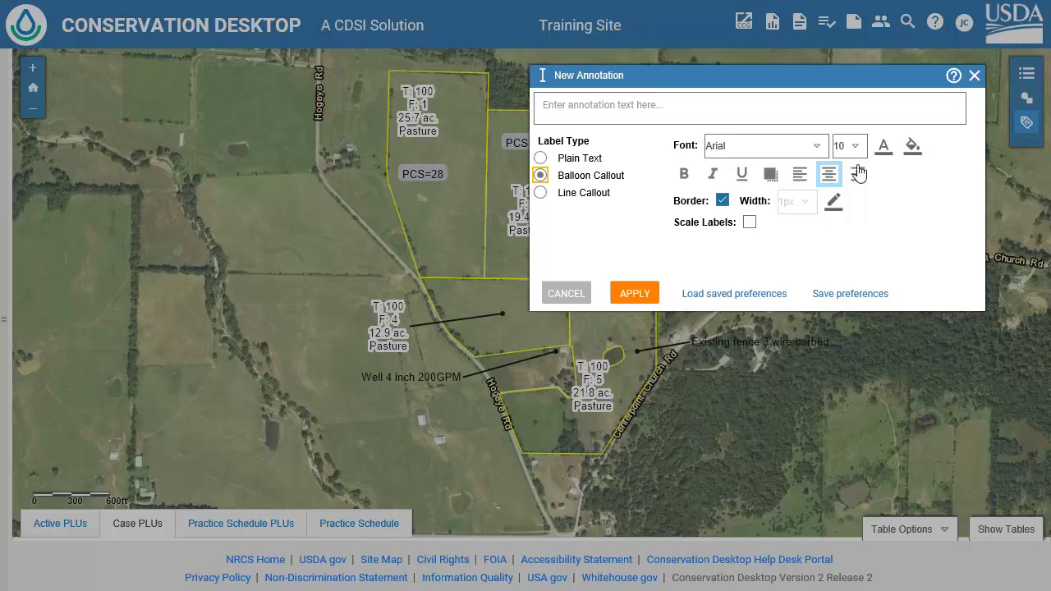
{"action": "left_click", "coordinate": [912, 146]}
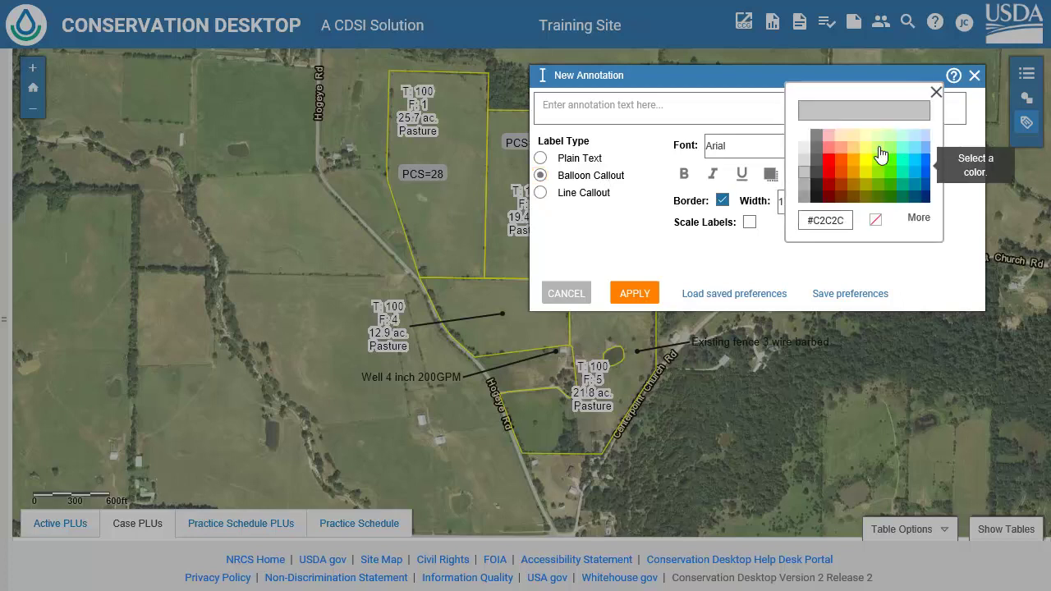
{"action": "left_click", "coordinate": [805, 141]}
{"action": "left_click", "coordinate": [582, 107]}
{"action": "type", "text": "Heavily used "}
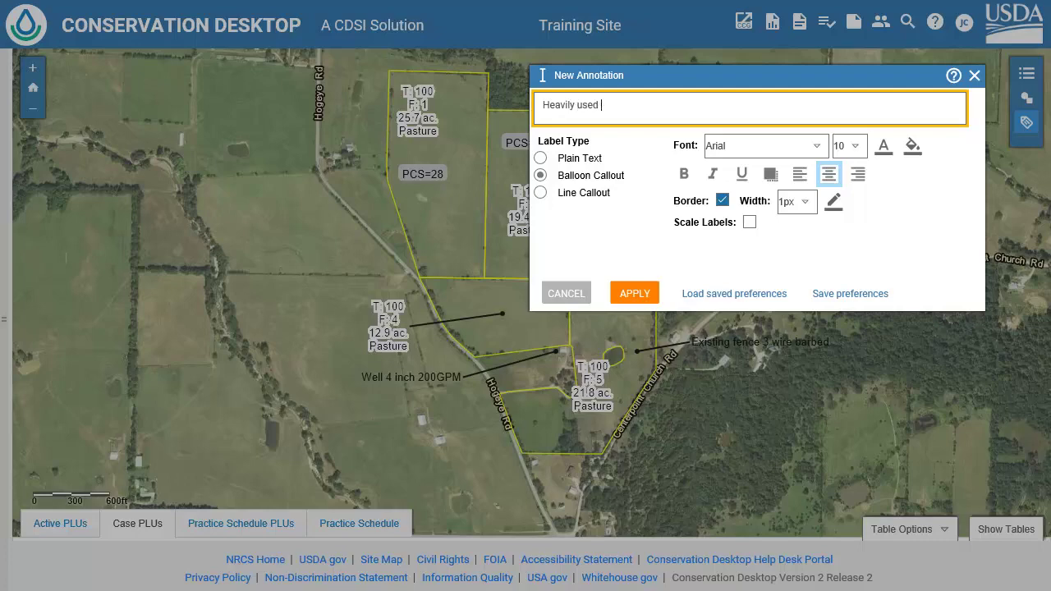
{"action": "type", "text": "area, bare soil"}
{"action": "left_click", "coordinate": [634, 294]}
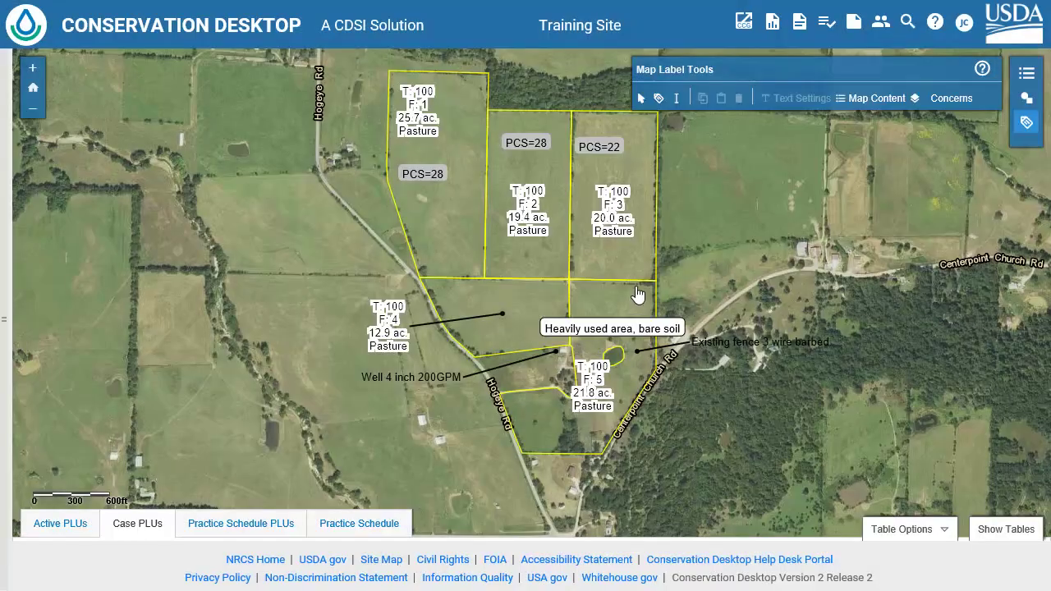
Step: Drag the bare-soil balloon callout up and right past the field edge, then show the annotation layers
{"action": "left_click", "coordinate": [642, 99]}
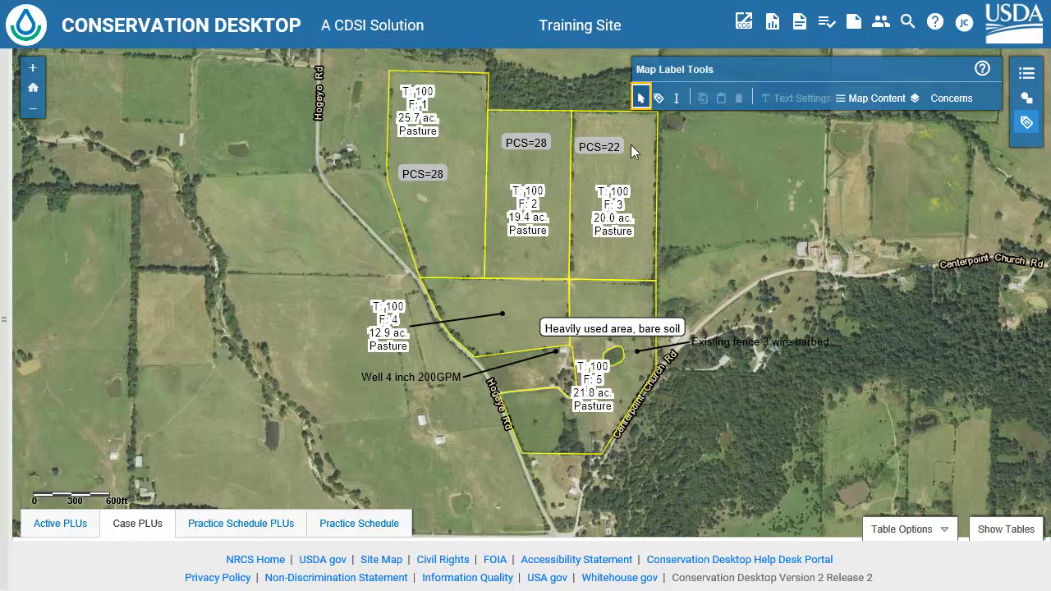
{"action": "left_click", "coordinate": [640, 328]}
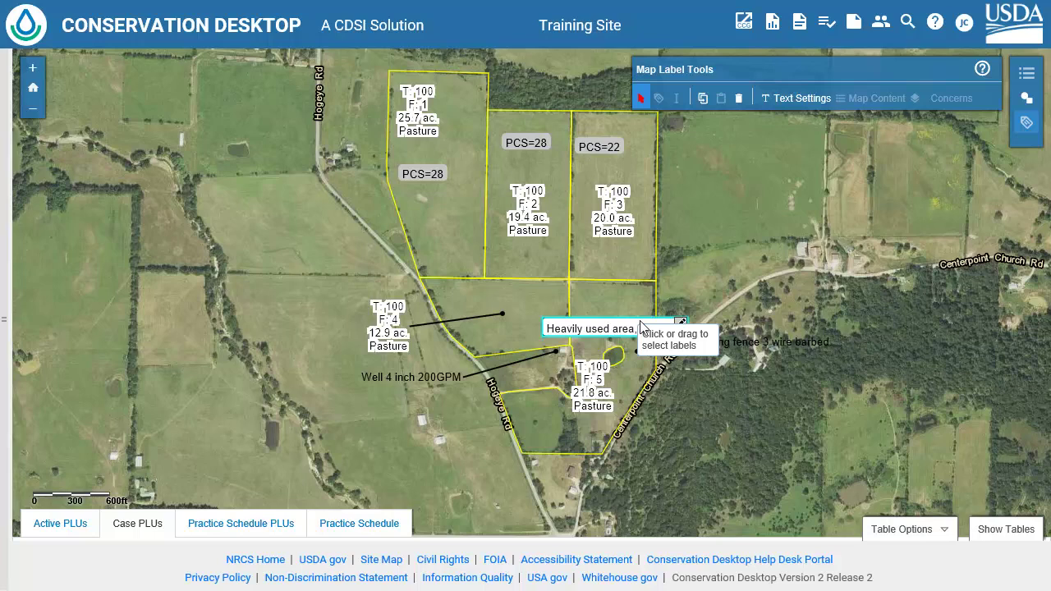
{"action": "left_click_drag", "start_coordinate": [640, 327], "coordinate": [782, 290]}
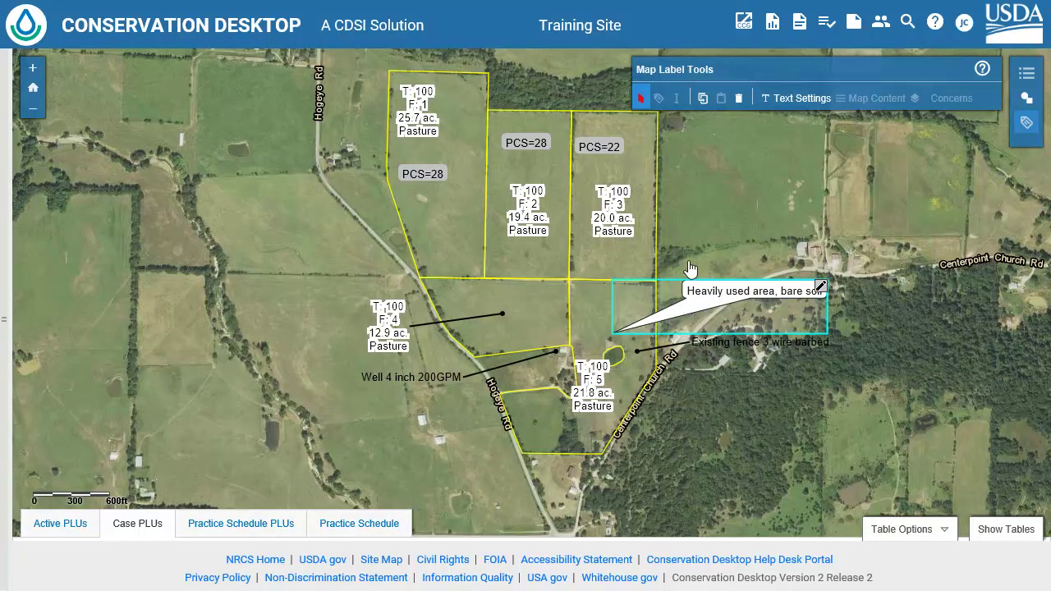
{"action": "left_click", "coordinate": [639, 98]}
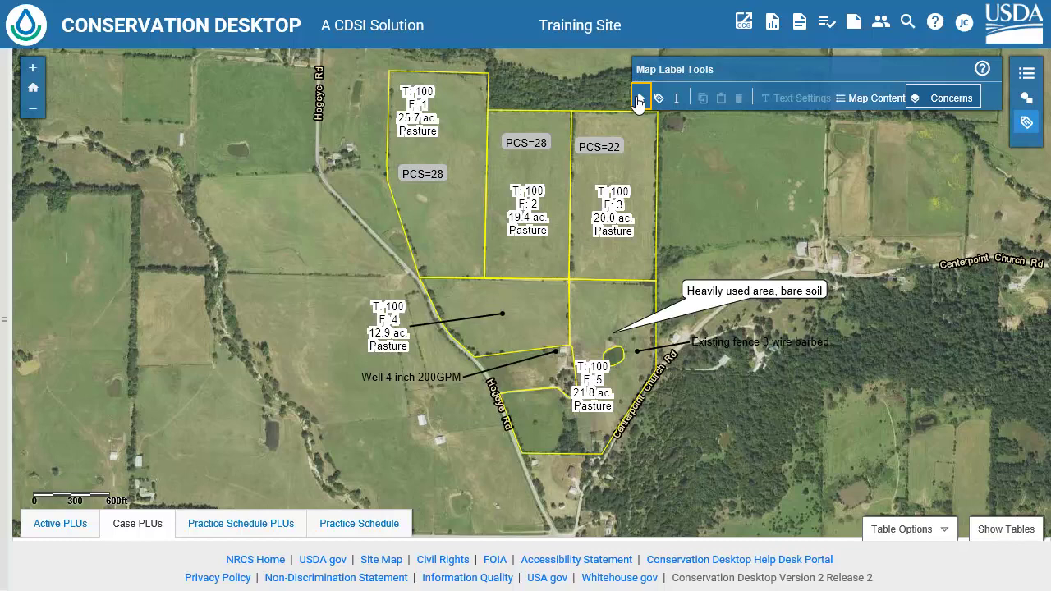
{"action": "left_click", "coordinate": [949, 98]}
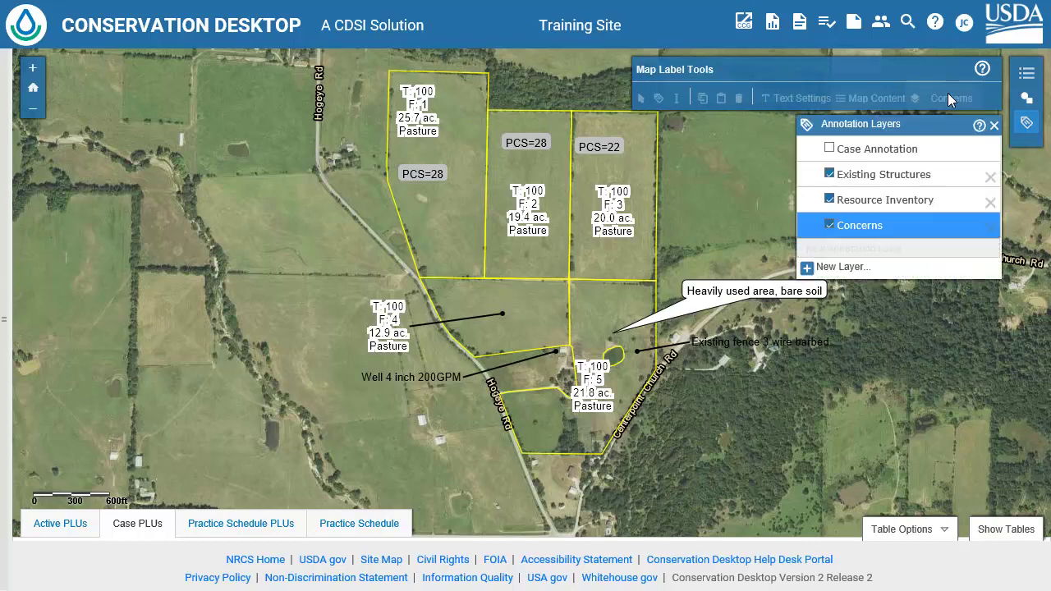